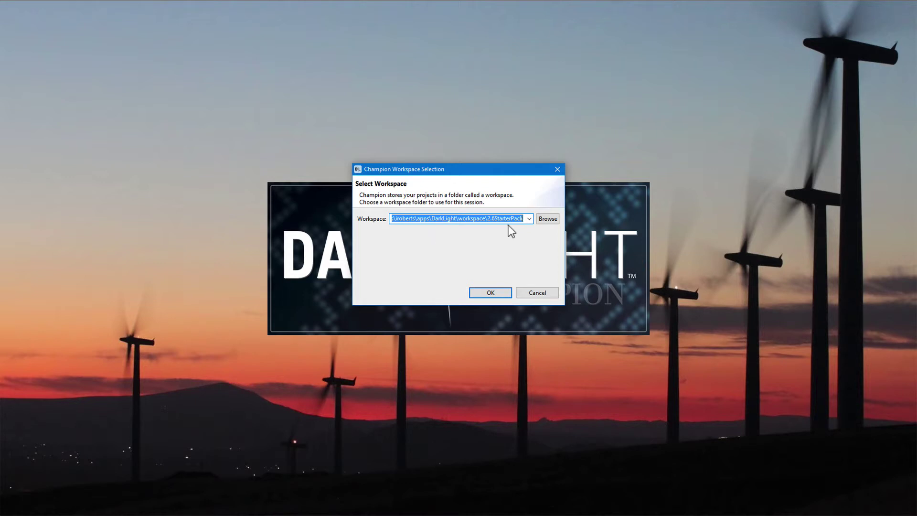
- Open the 2.6StarterPack folder under DarkLight\workspace as the session's workspace and close the Welcome page
click(549, 219)
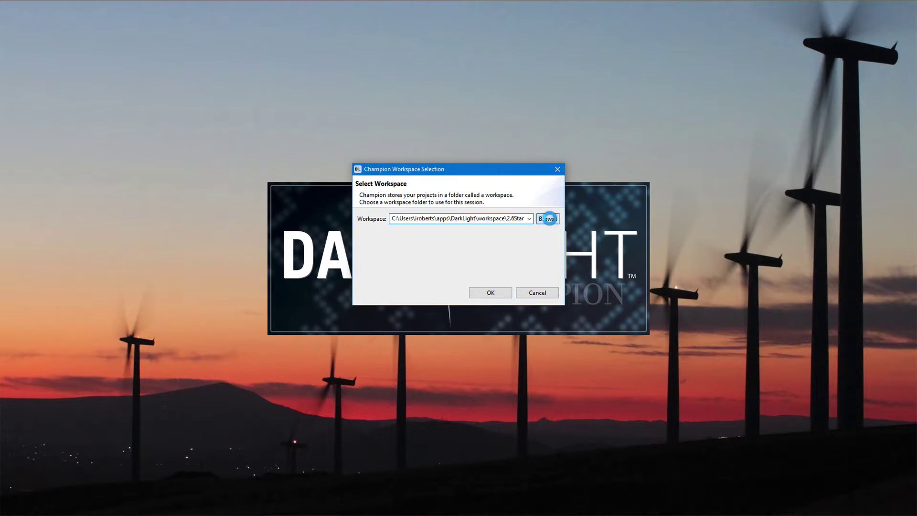
drag(608, 262, 607, 273)
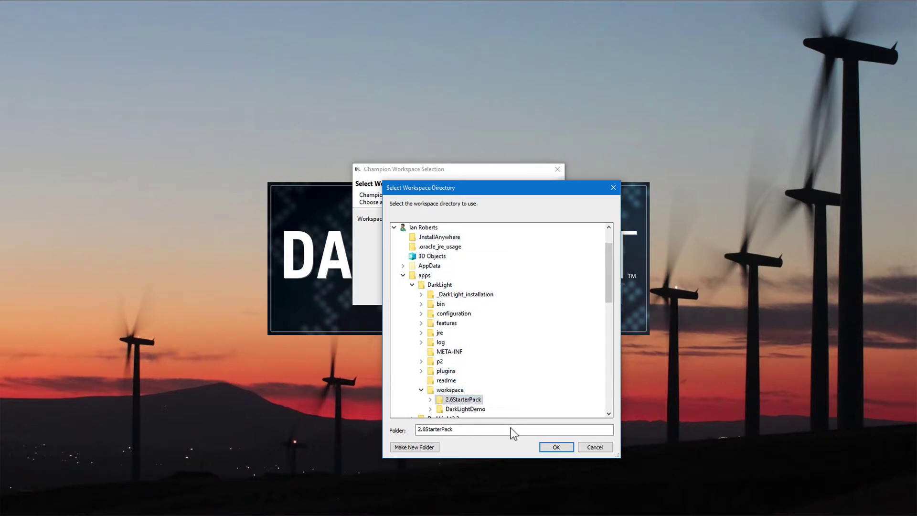
click(546, 445)
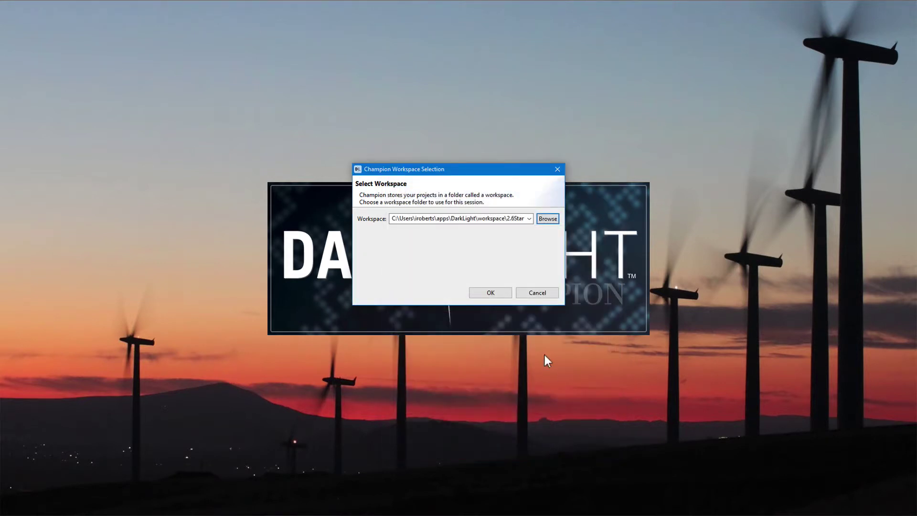
click(491, 293)
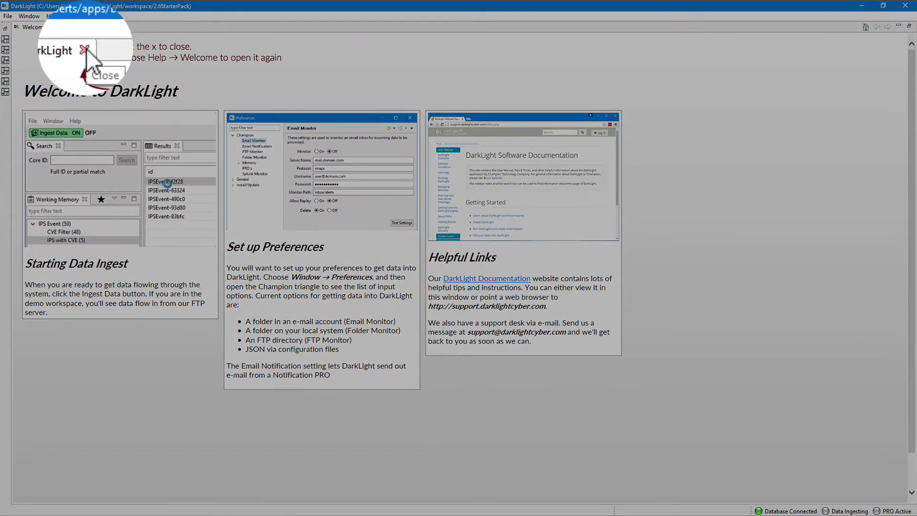
click(85, 27)
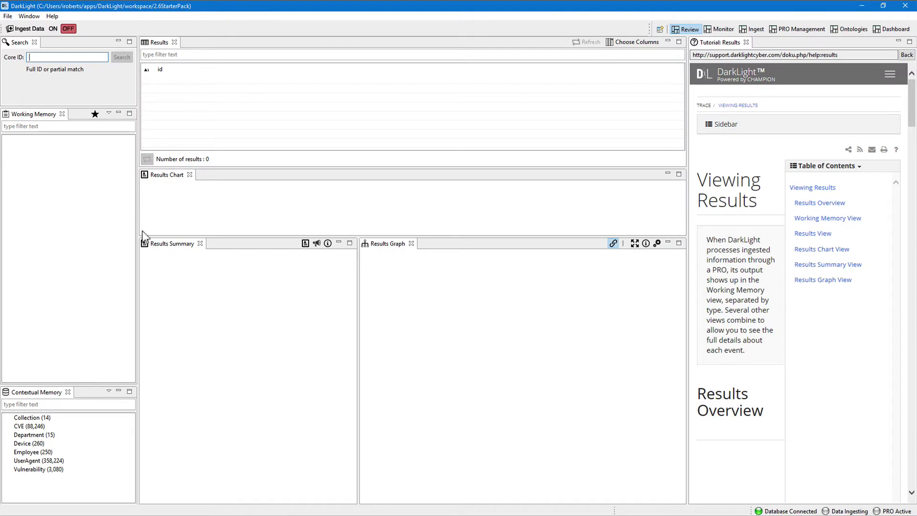
- Widen the Search, Working Memory and Contextual Memory views and turn data ingest on
drag(138, 234, 225, 264)
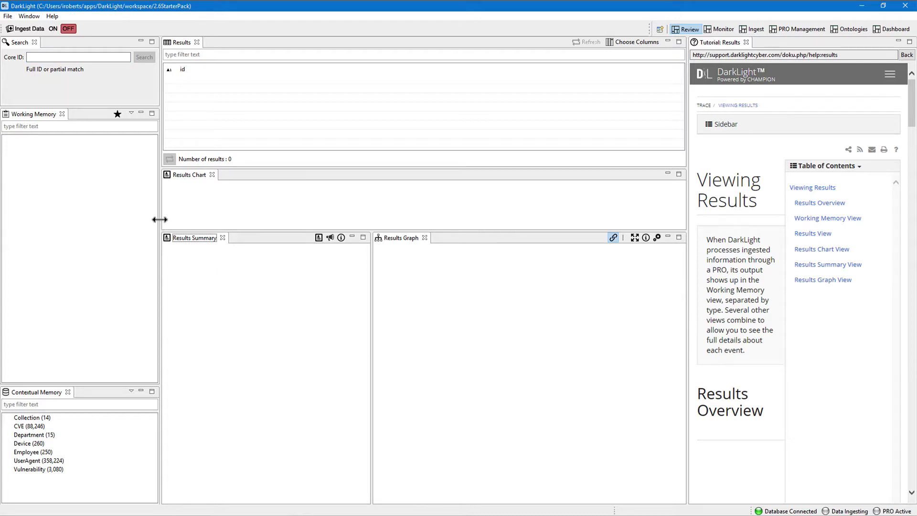
mouse_move(159, 219)
mouse_down()
mouse_move(151, 219)
mouse_move(167, 221)
mouse_up()
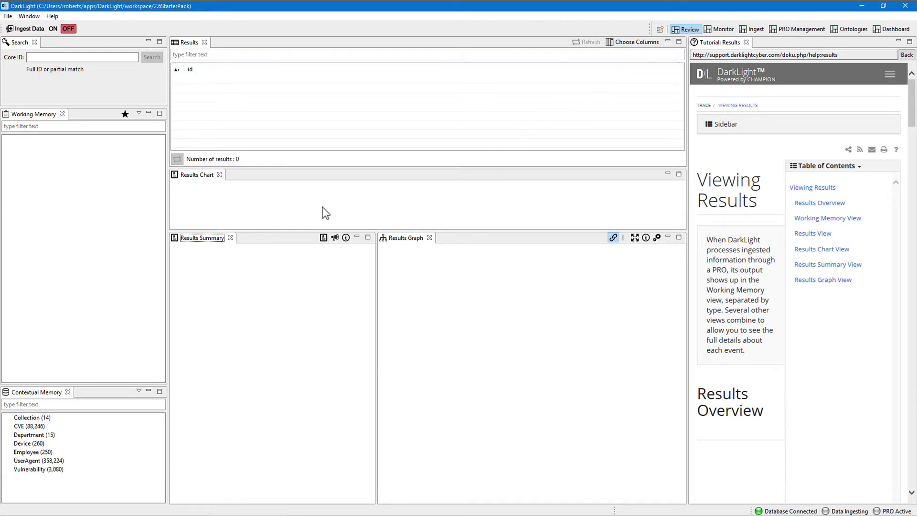
click(42, 32)
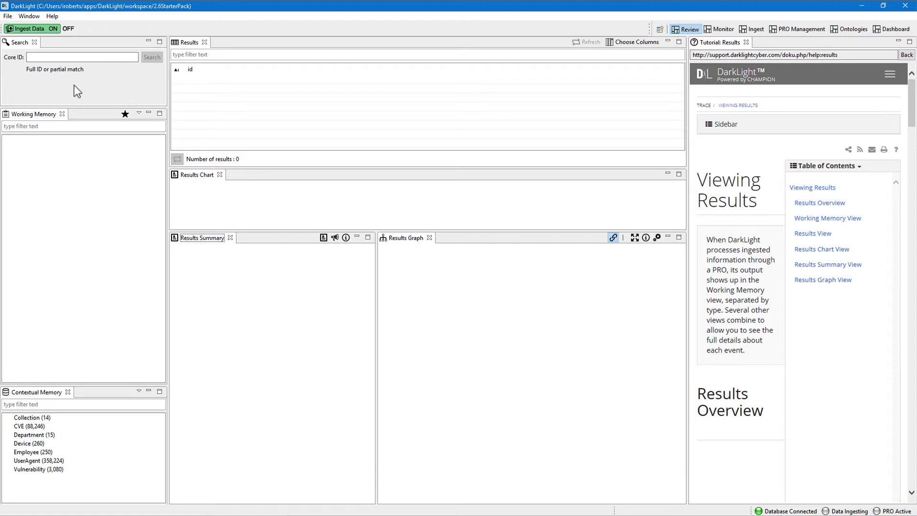
- Switch to the PRO Management perspective and view the entries of the downloader tools collection
click(800, 31)
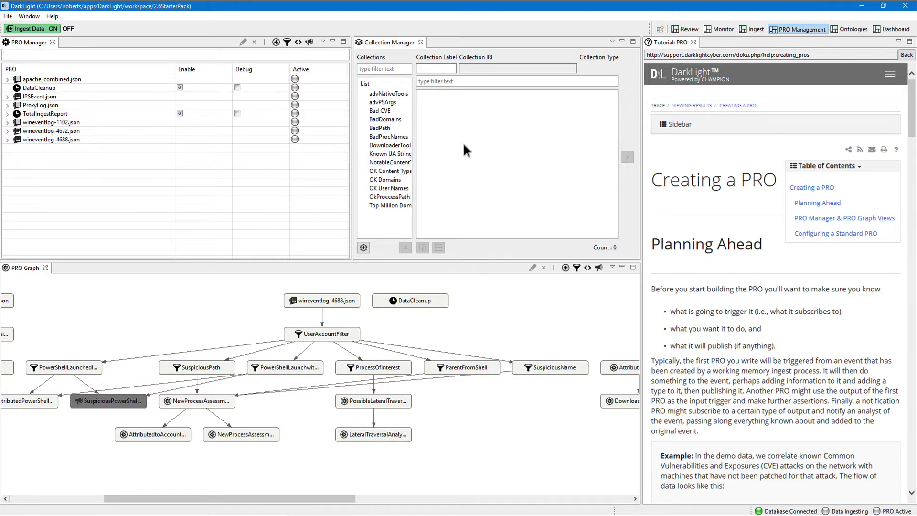
click(385, 144)
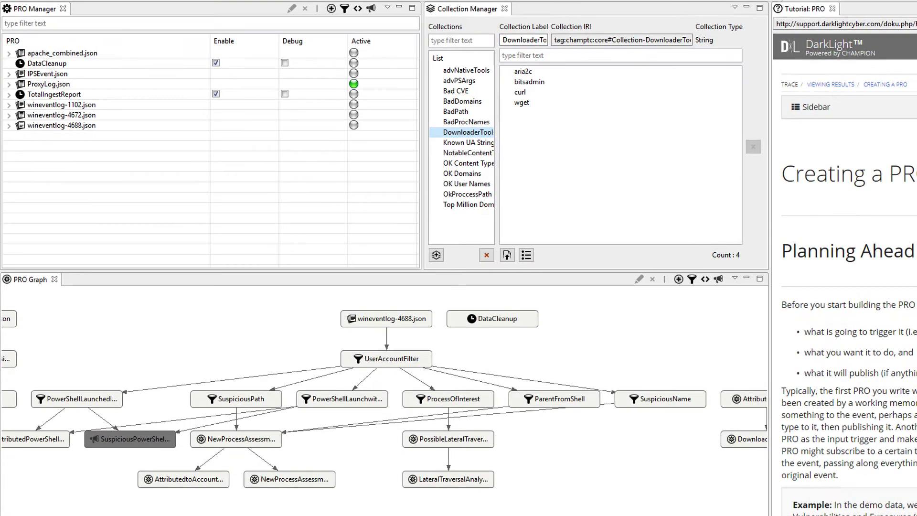
- Trace the PRO Graph chains of apache_combined.json, IPSEvent.json, ProxyLog.json and the wineventlog 1102, 4672 and 4688 ingestors
click(23, 55)
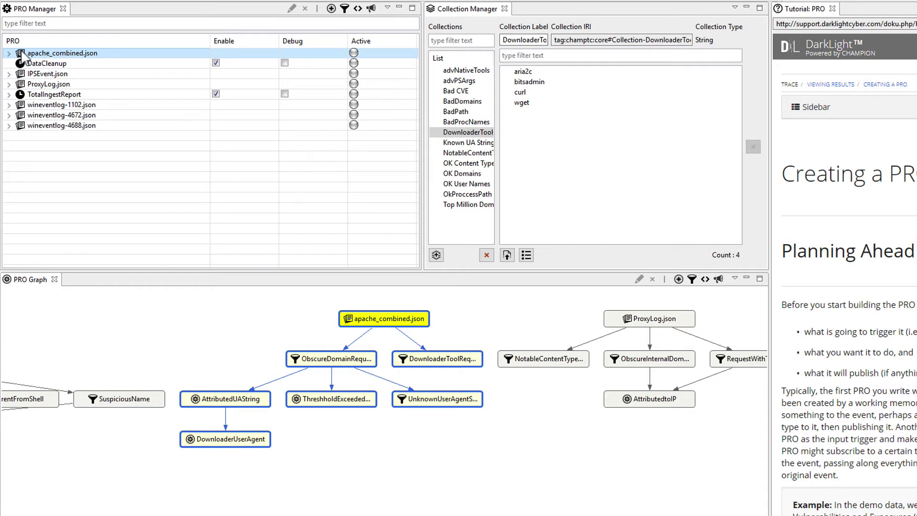
click(23, 74)
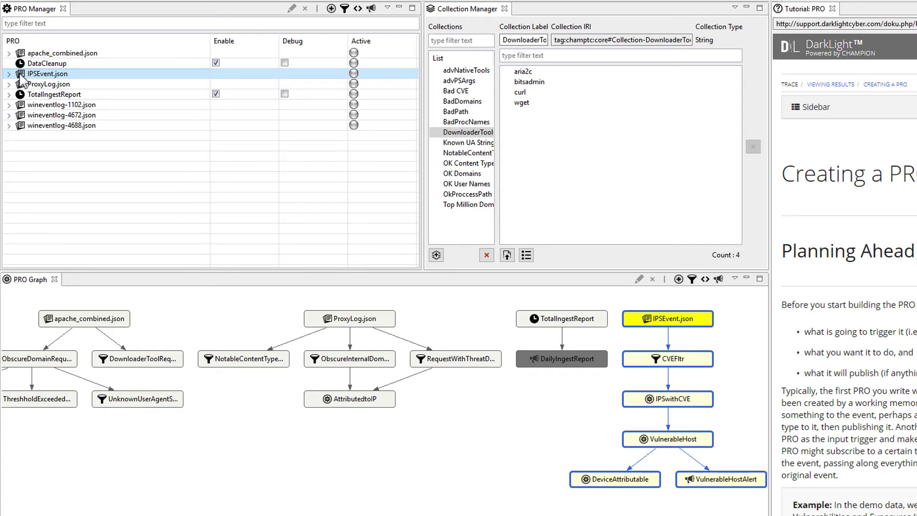
click(21, 84)
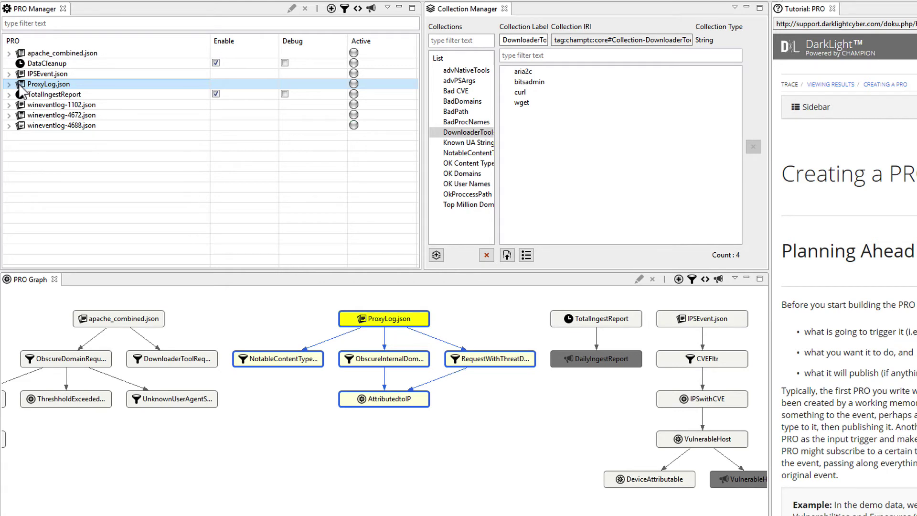
click(21, 105)
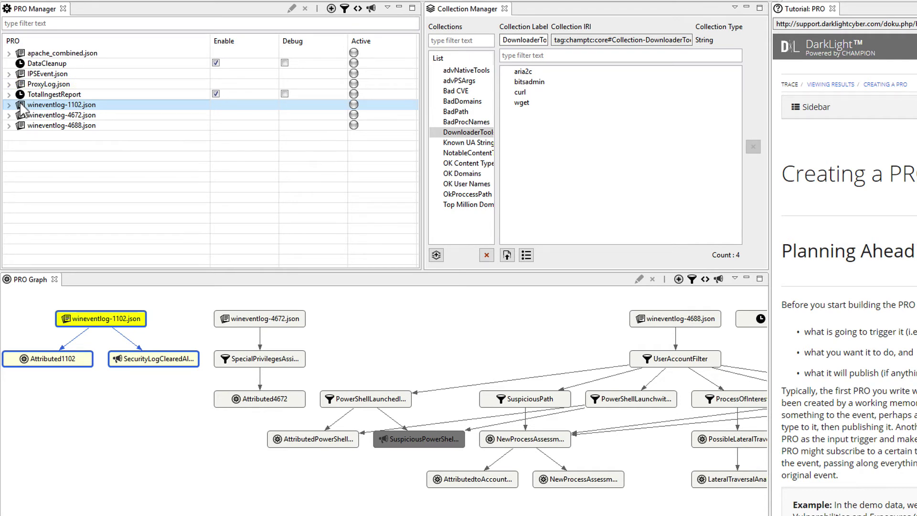
click(21, 115)
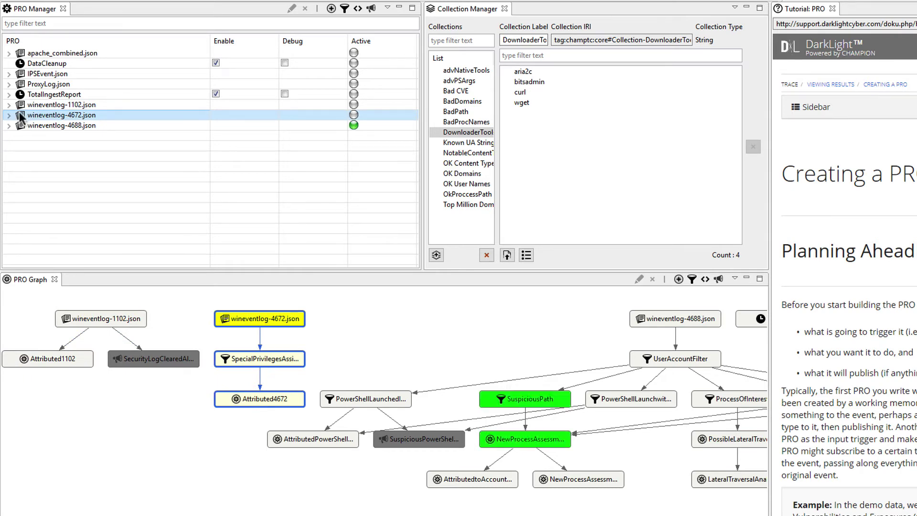
click(20, 126)
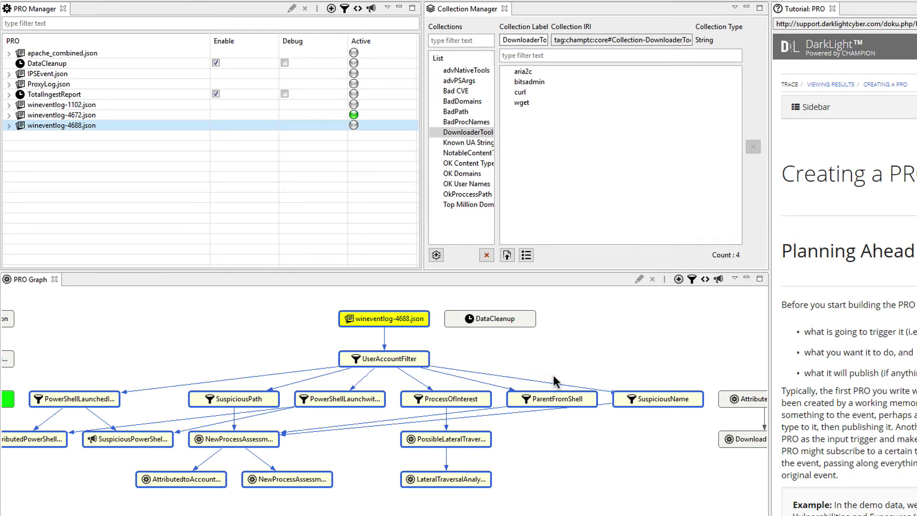
- Look at the filter parameters of the ProcessOfInterest PRO and close them without changes
right_click(450, 398)
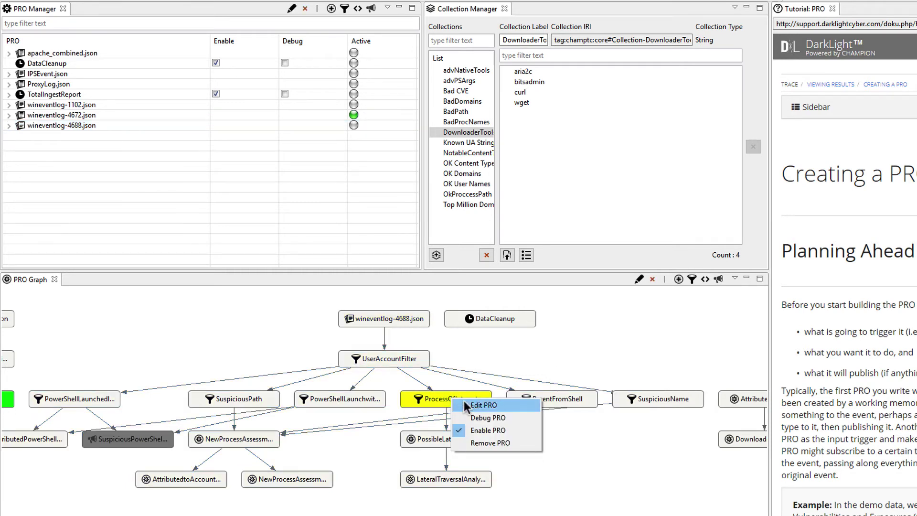
click(472, 403)
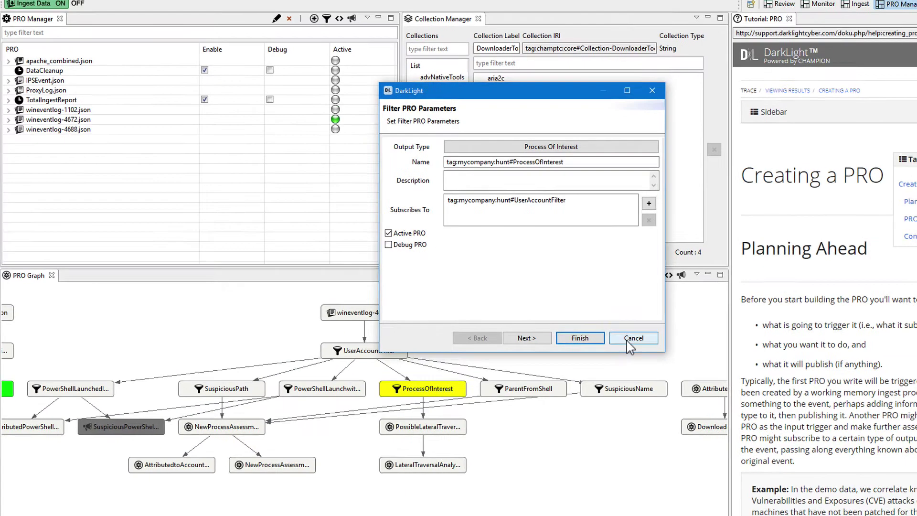
click(612, 344)
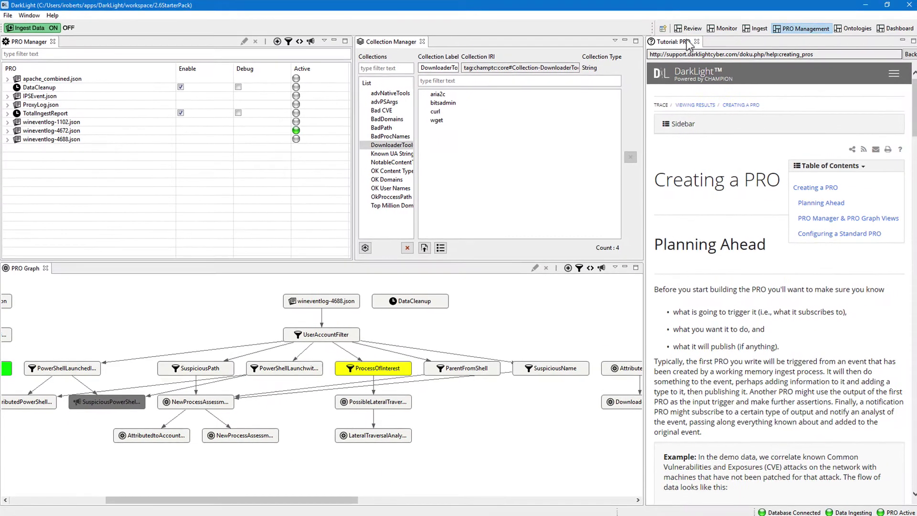
- Return to the Review perspective, expand all Working Memory categories and show the DeviceAttributable results
click(685, 31)
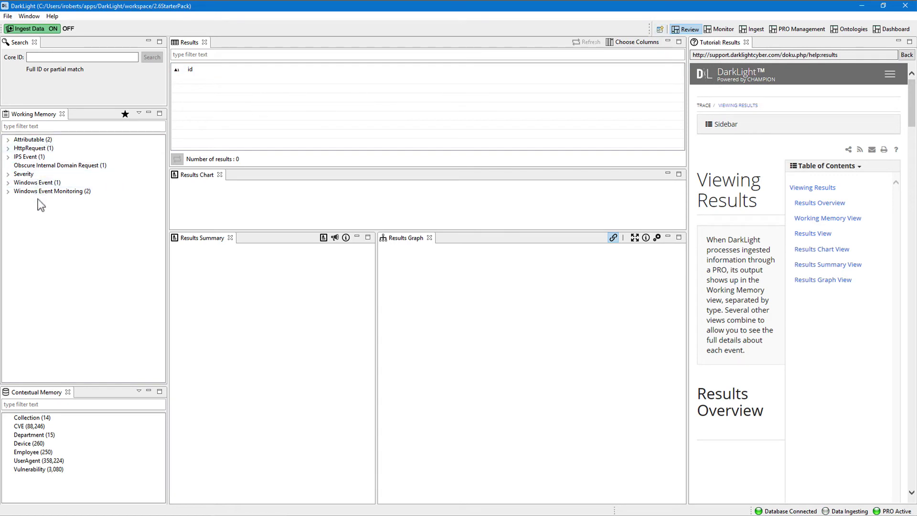
click(138, 113)
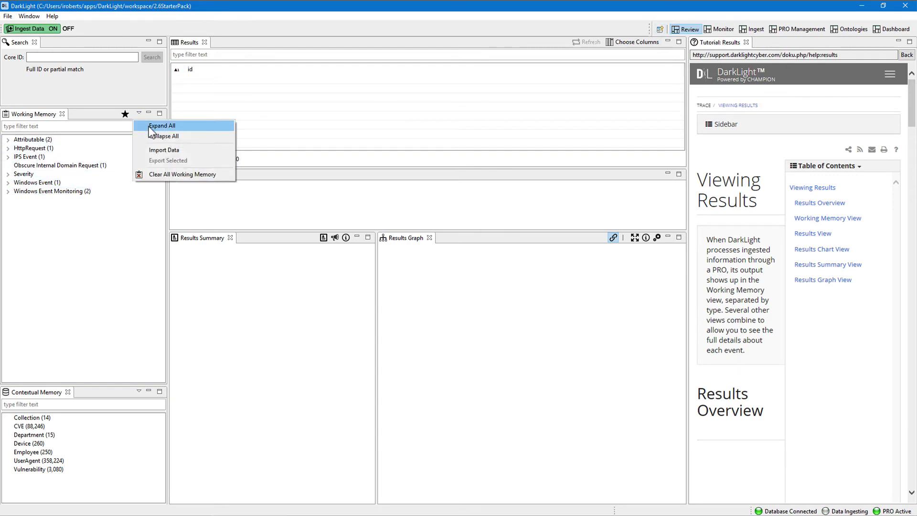
click(149, 126)
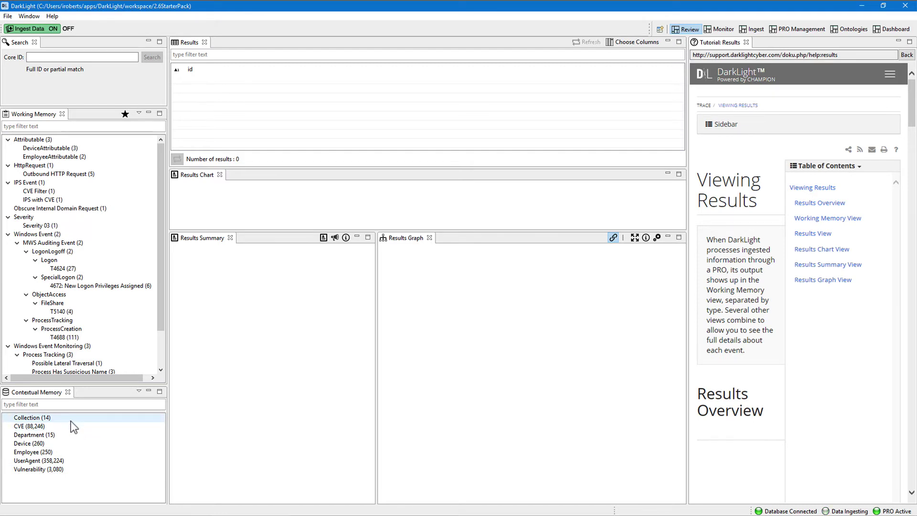
click(51, 148)
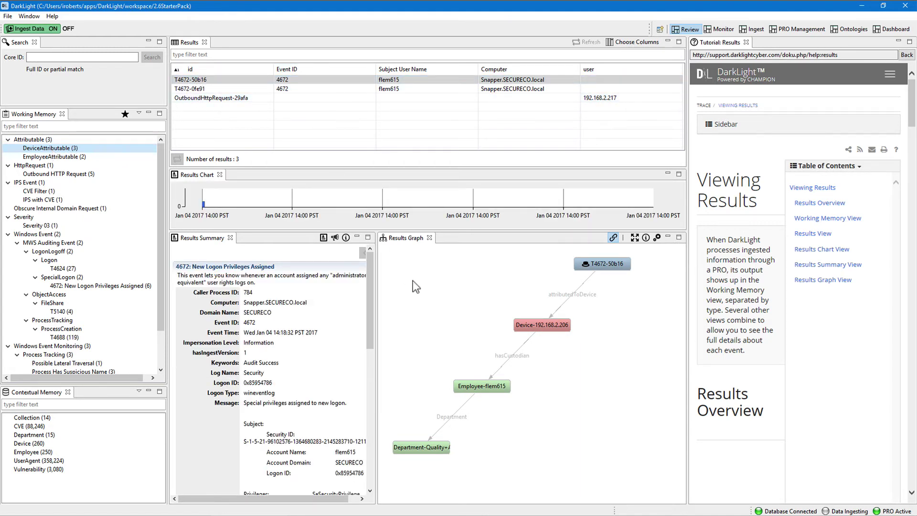
- Rearrange the device, employee and department nodes in the Results Graph so their links to event T4672-50b16 are distinct
click(531, 328)
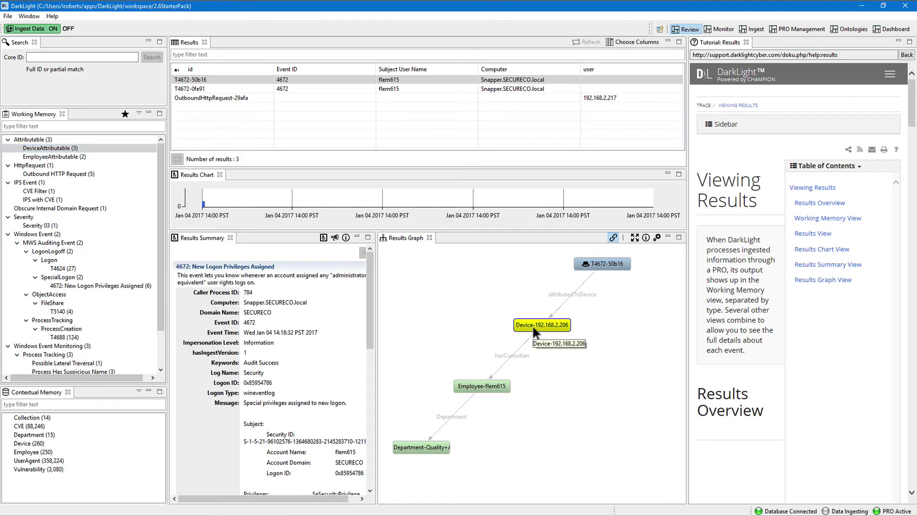
drag(531, 328, 586, 360)
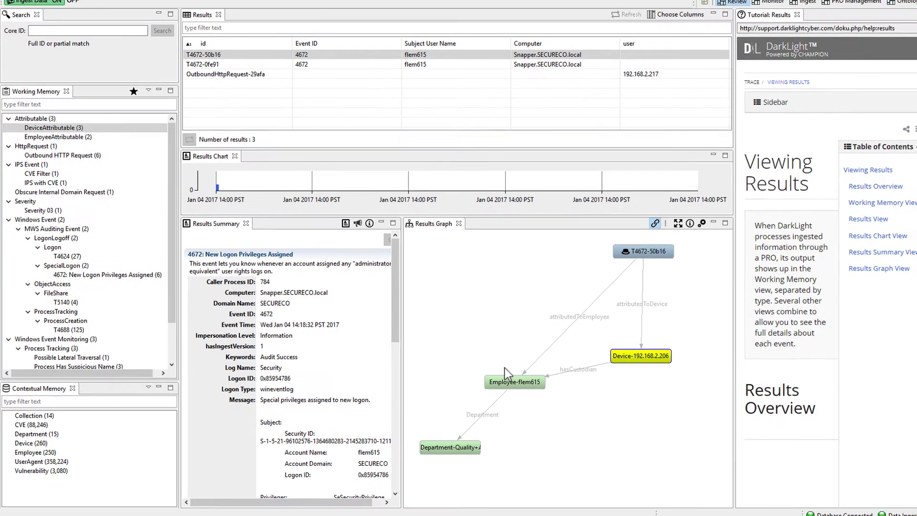
drag(483, 384, 459, 337)
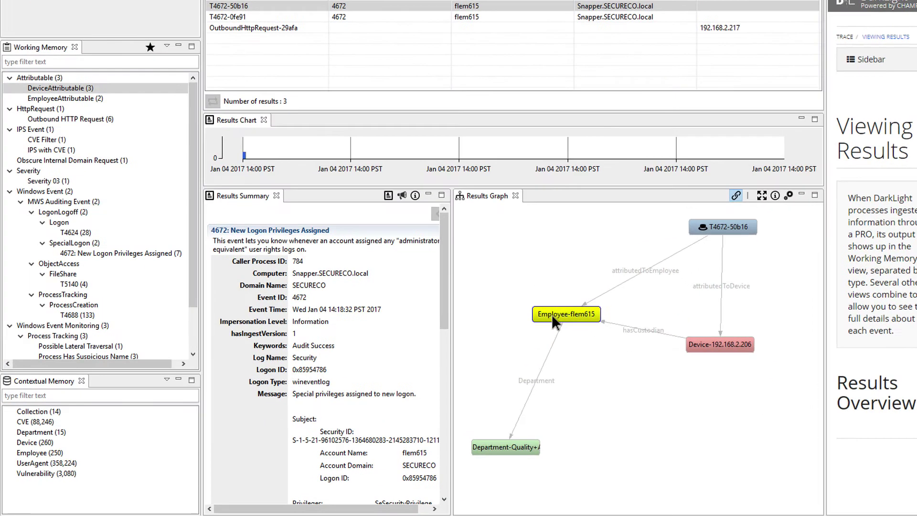
drag(503, 445, 588, 401)
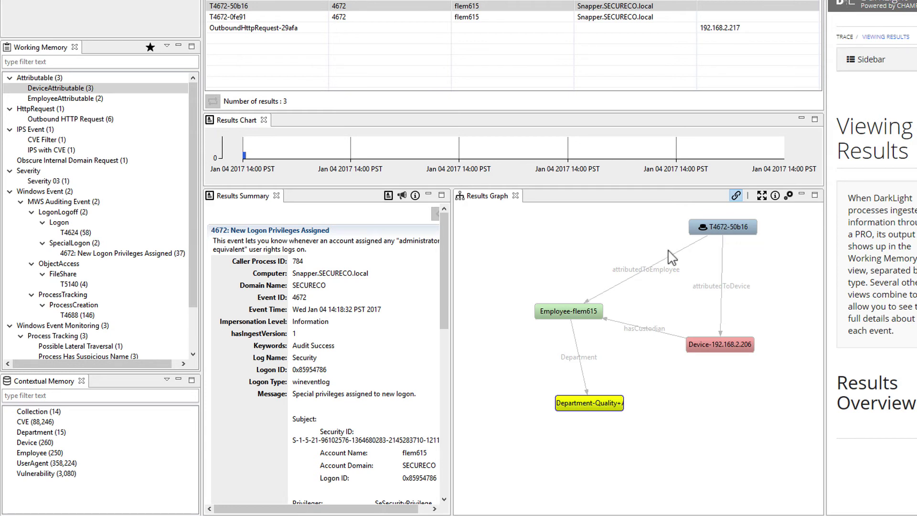
click(613, 248)
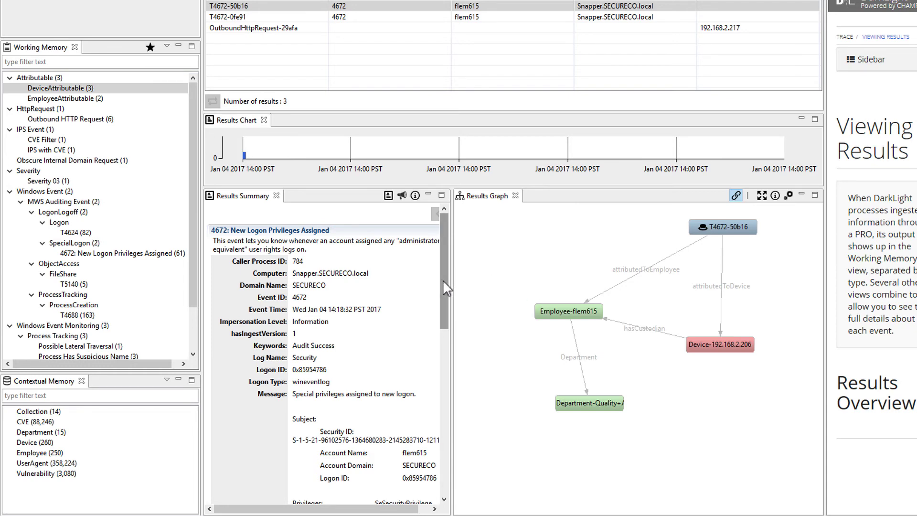
- Minimize the Tutorial: Results view to give the results views more room
mouse_move(443, 280)
mouse_down()
mouse_move(446, 446)
mouse_move(443, 271)
mouse_up()
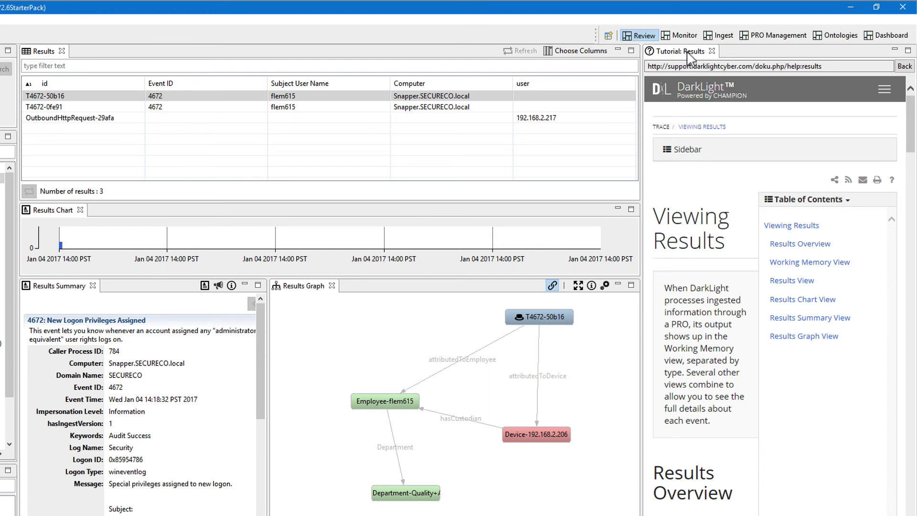
click(894, 50)
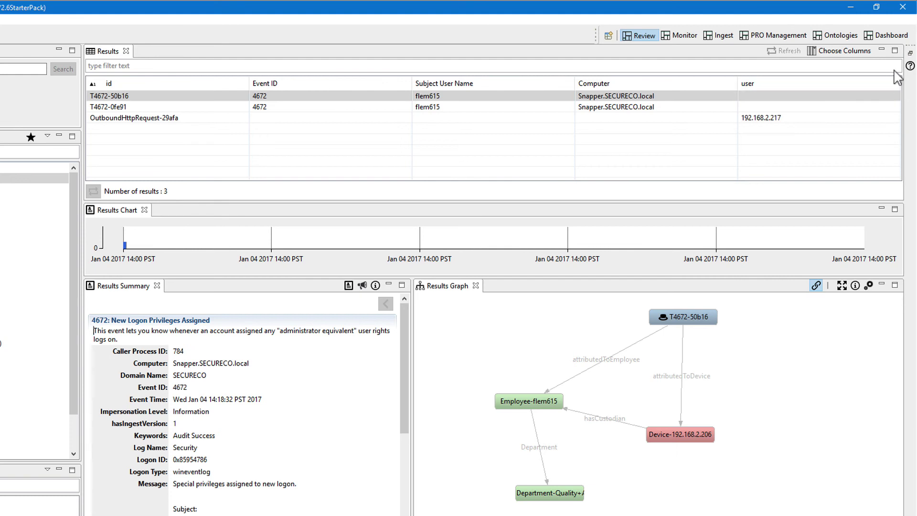
click(910, 54)
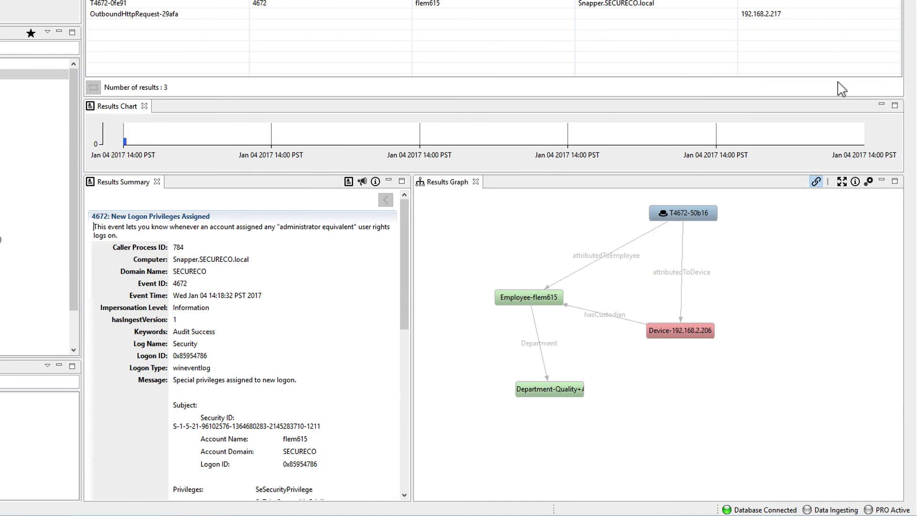
- Expand the Results Graph to include all node properties and move the shared account name node above the employee node
click(842, 183)
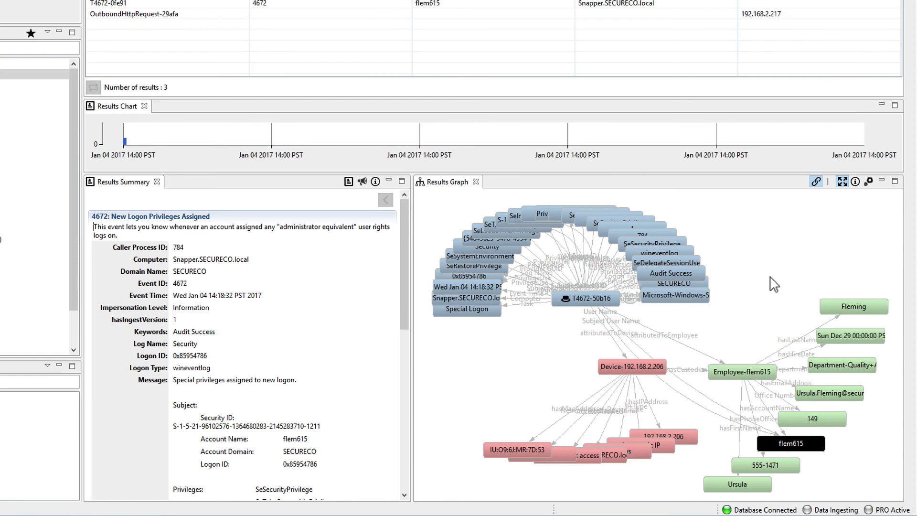
drag(784, 445, 757, 313)
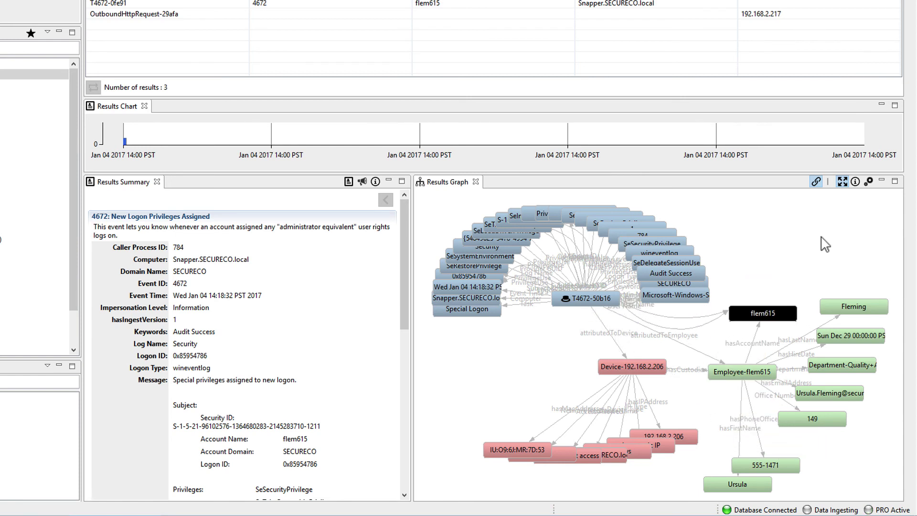
- Include type information in the results and read through the full Results Summary of event T4672-50b16
click(855, 182)
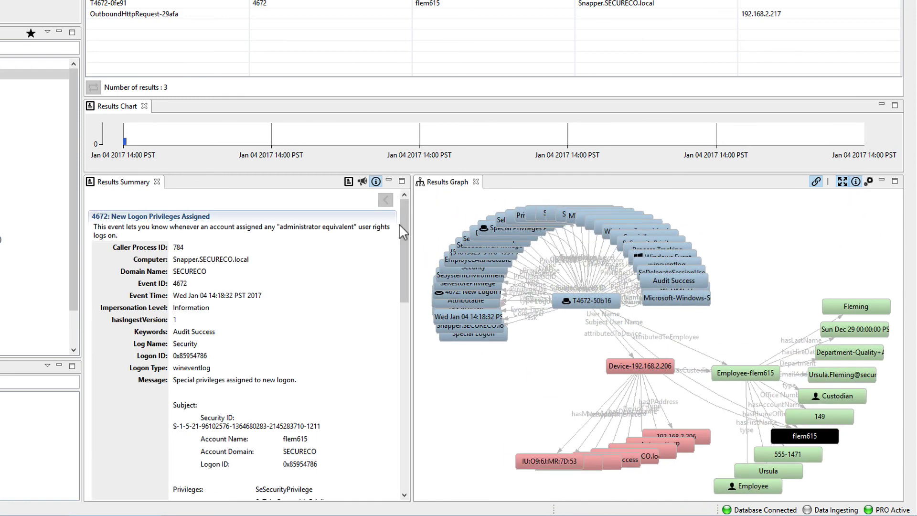
drag(402, 226, 400, 422)
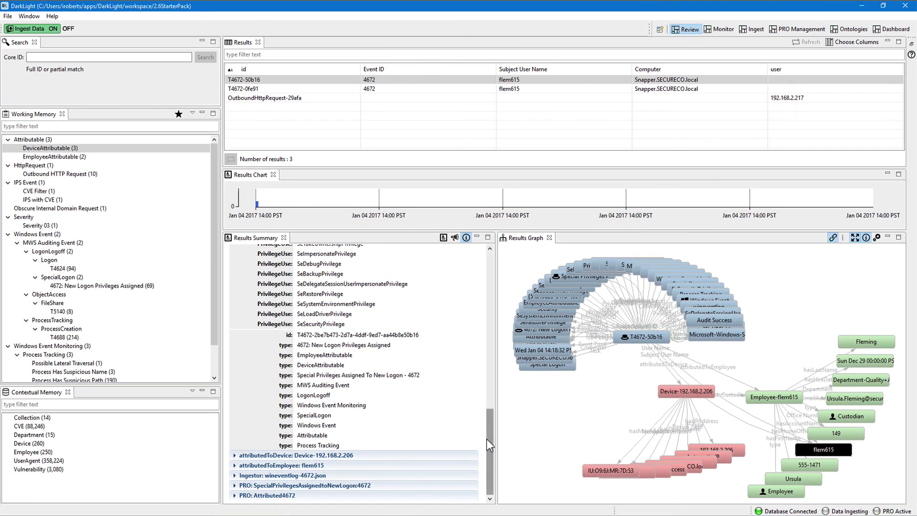
drag(488, 437, 493, 278)
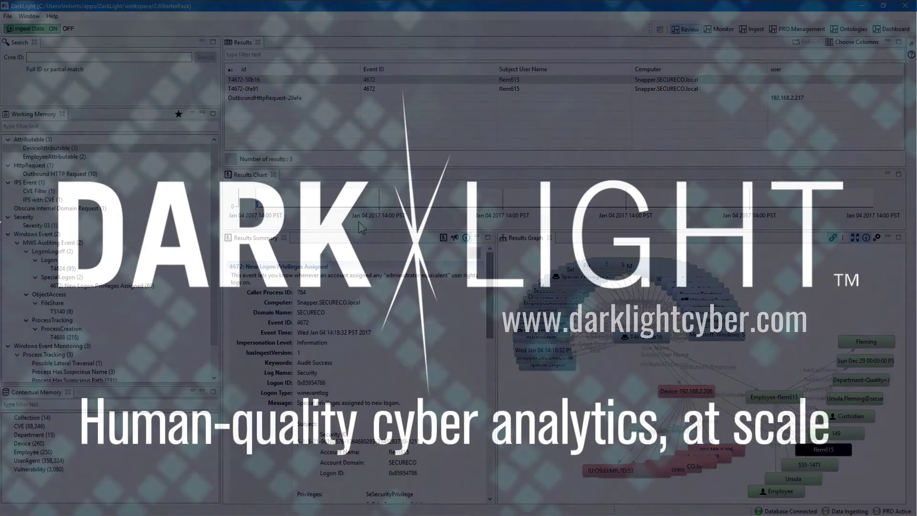